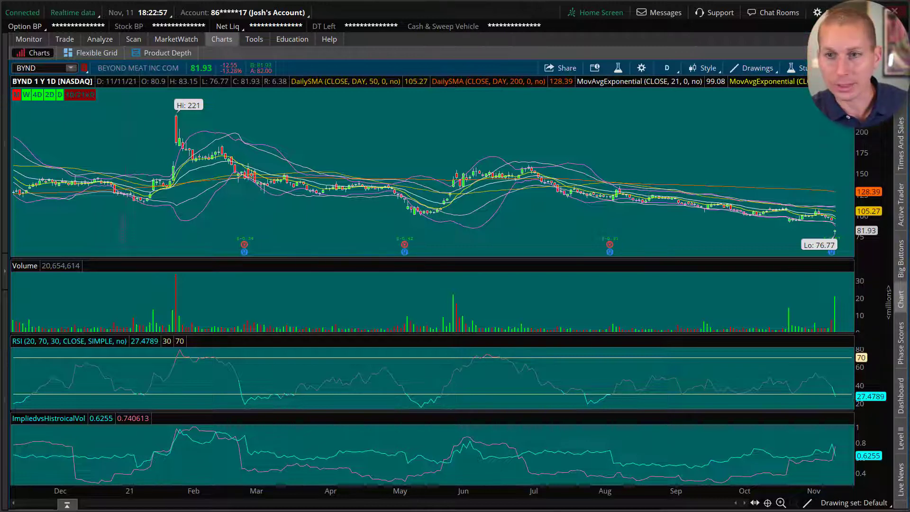
Step: Widen the BYND chart to the full December–November year, showing the 221 high and 76.77 low
click(781, 502)
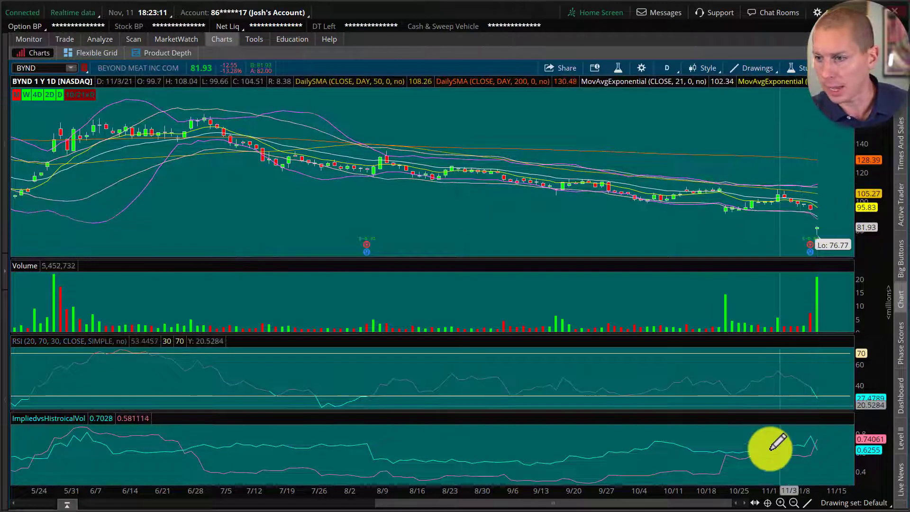
click(795, 504)
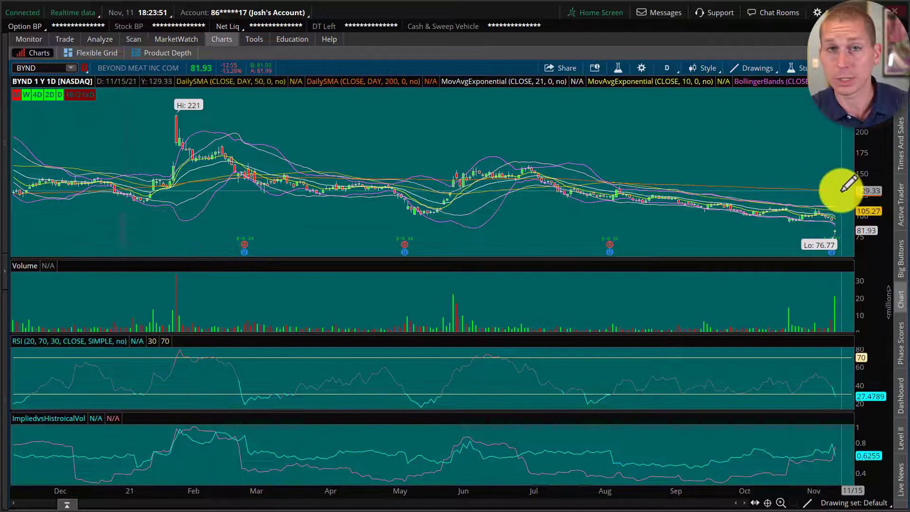
Step: Zoom the BYND chart in to late August through November 11, with the latest close at 81.93
click(780, 502)
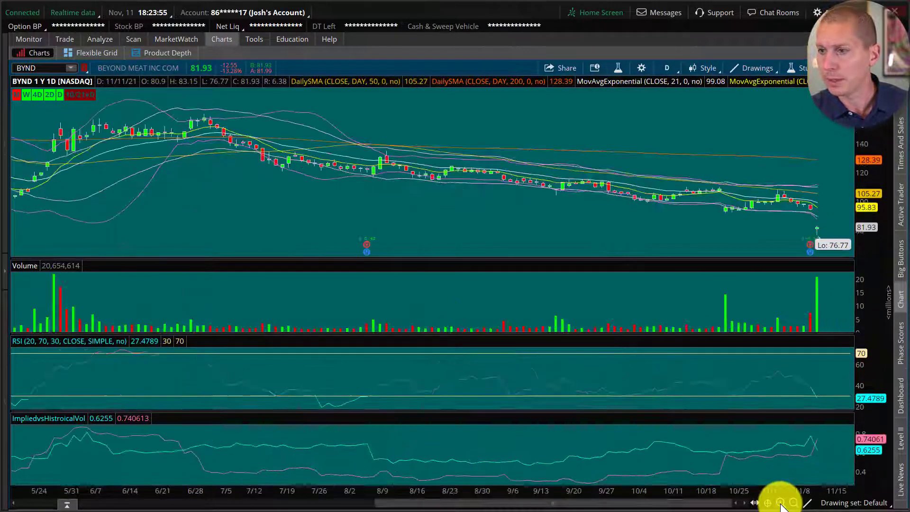
click(779, 502)
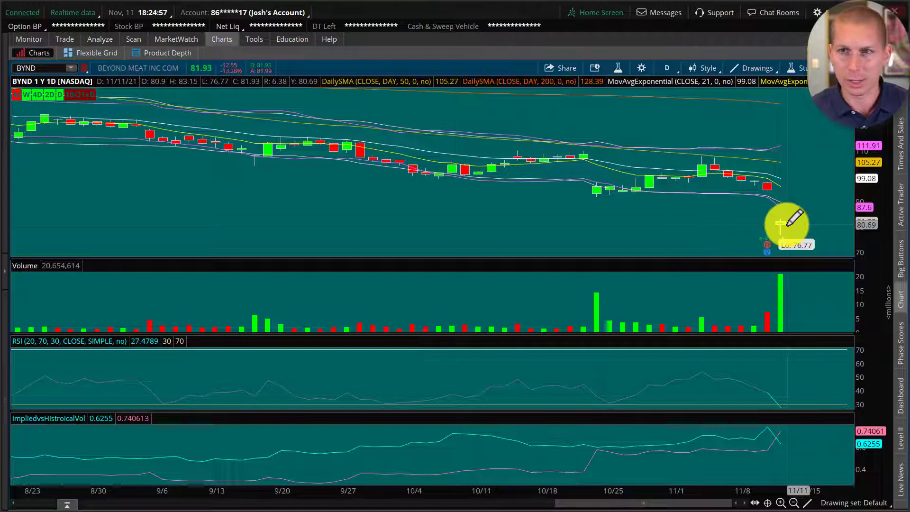
Step: Zoom the BYND chart out to about six months, late May through mid-November
click(795, 502)
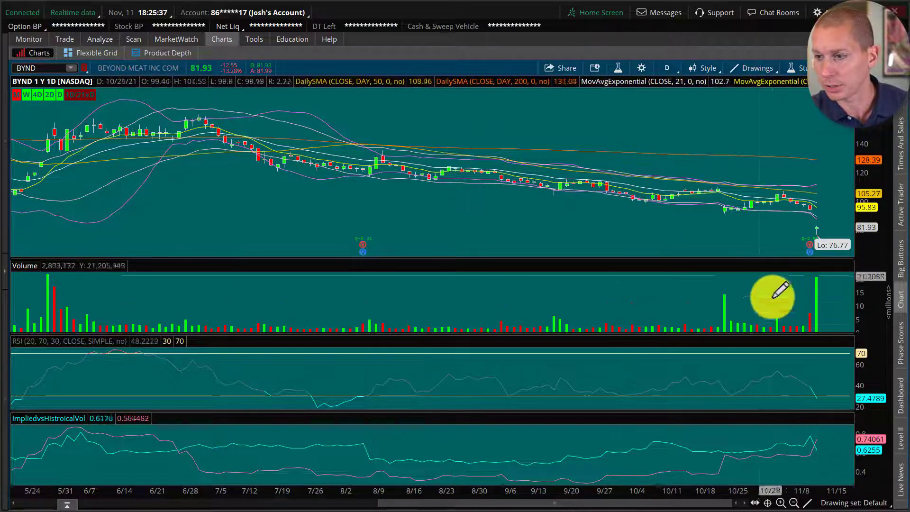
Step: Zoom the BYND chart back in to late August through mid-November
click(780, 503)
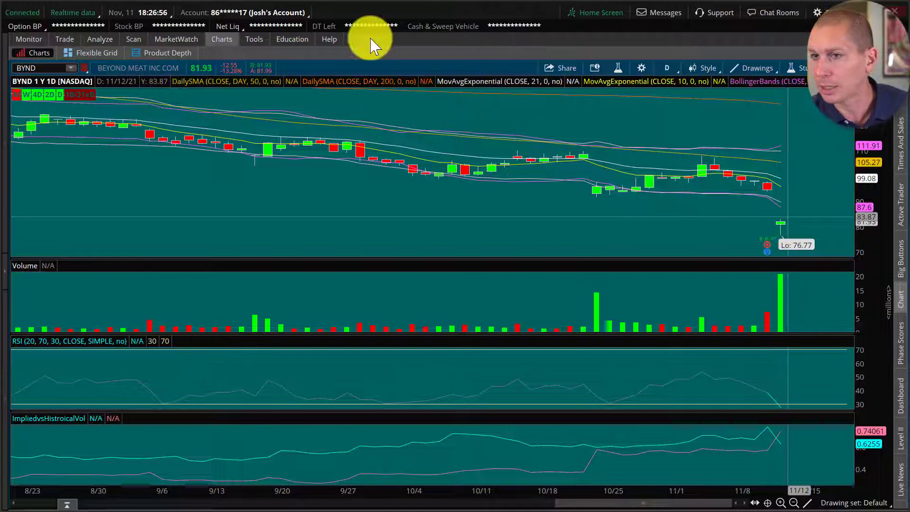
click(66, 40)
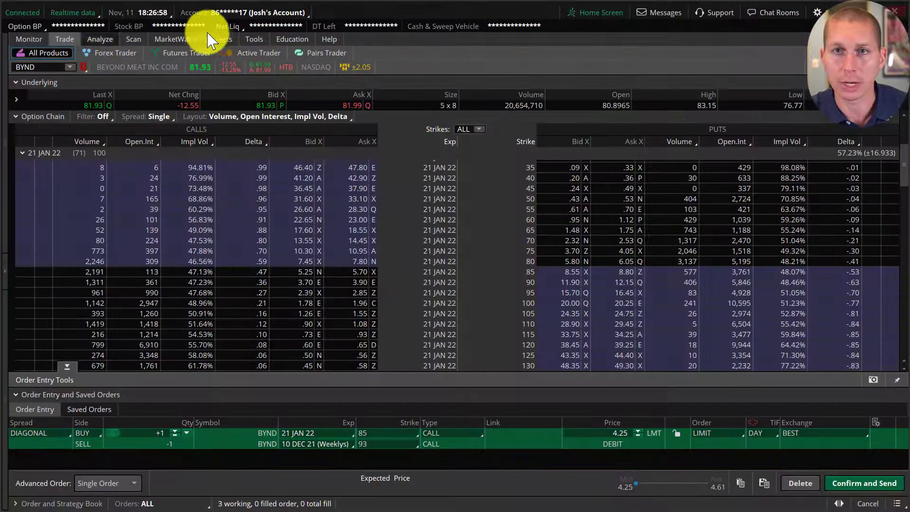
click(220, 39)
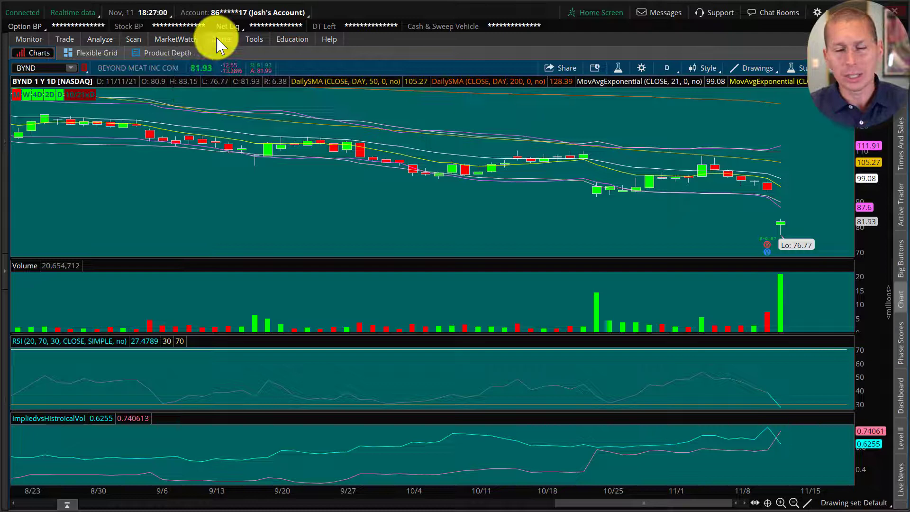
click(71, 42)
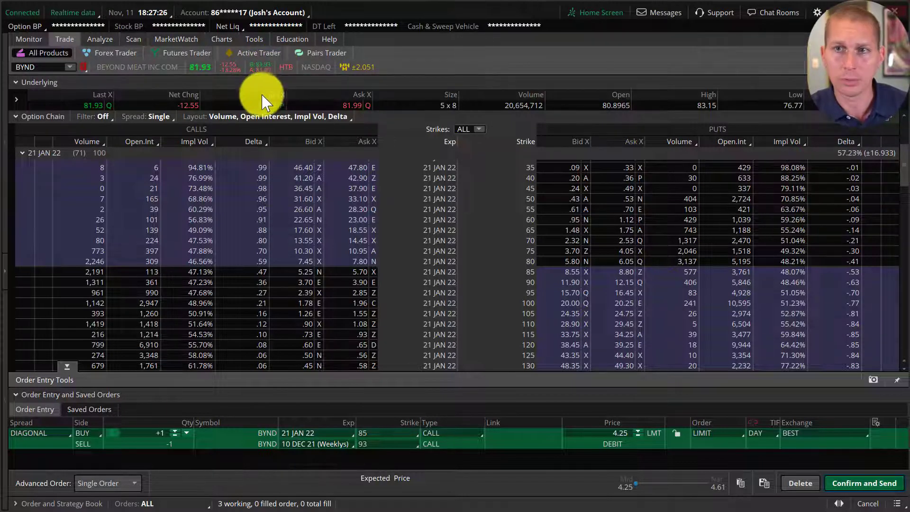
Step: Scroll the 21 JAN 22 expiration to show call strikes 75 through 170
scroll(187, 166, down, 2)
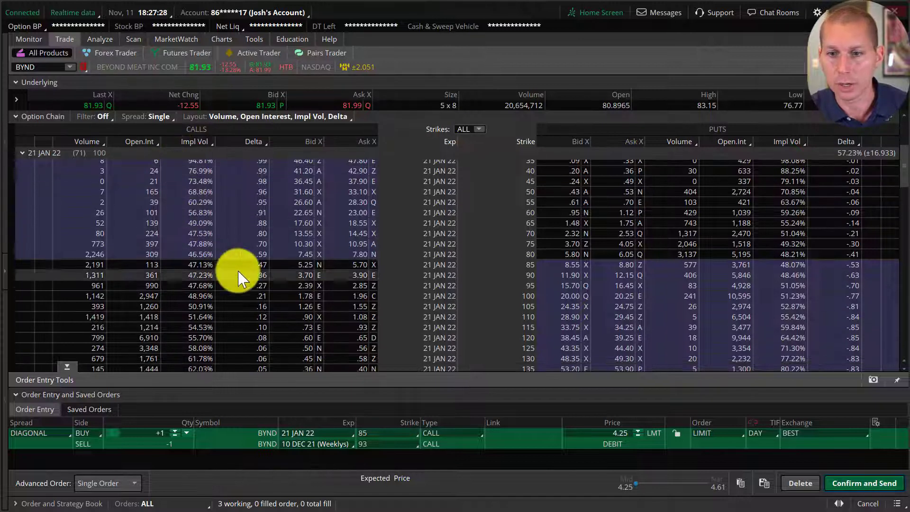
scroll(249, 256, down, 6)
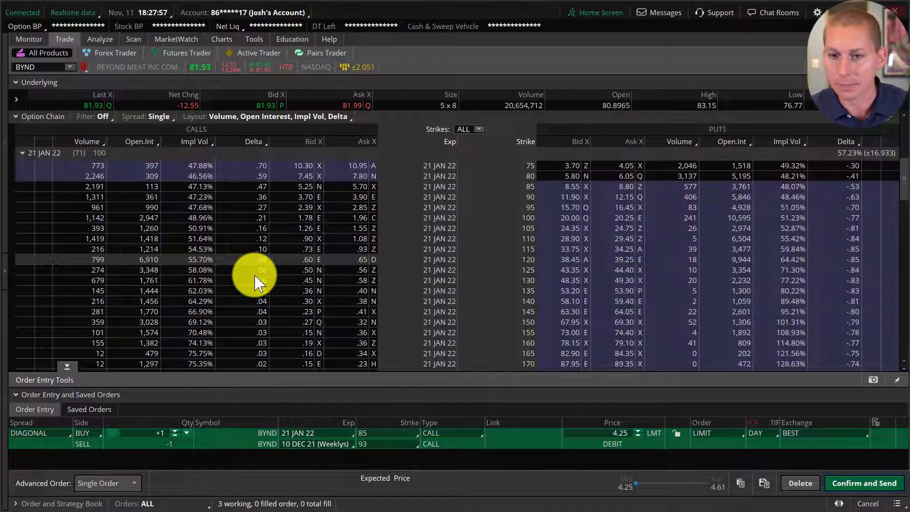
Step: Collapse the 21 JAN 22 expiration and scroll through the list of expirations
click(62, 154)
scroll(63, 161, up, 3)
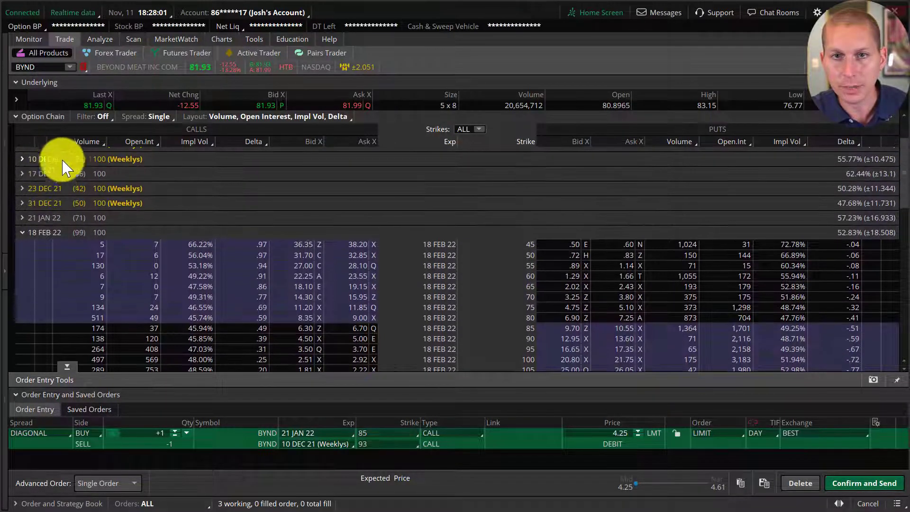
scroll(76, 170, up, 3)
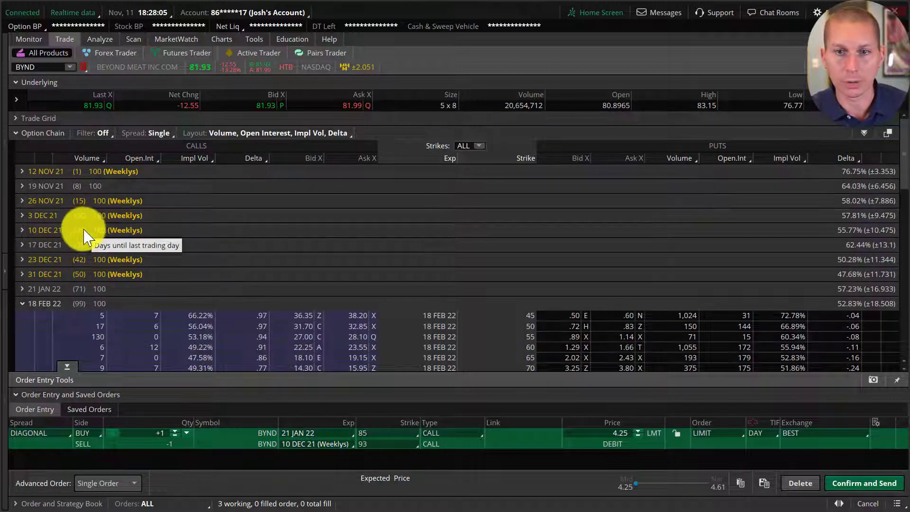
scroll(96, 211, down, 1)
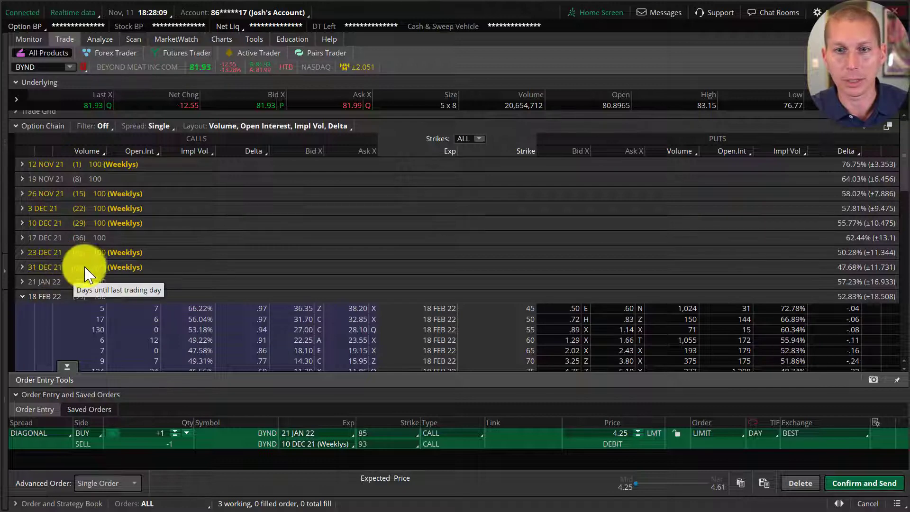
scroll(95, 253, down, 2)
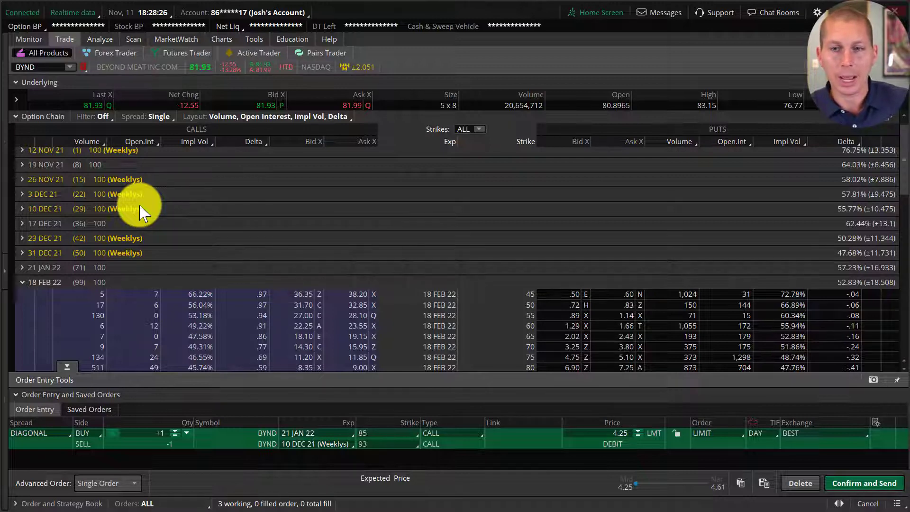
scroll(170, 238, down, 3)
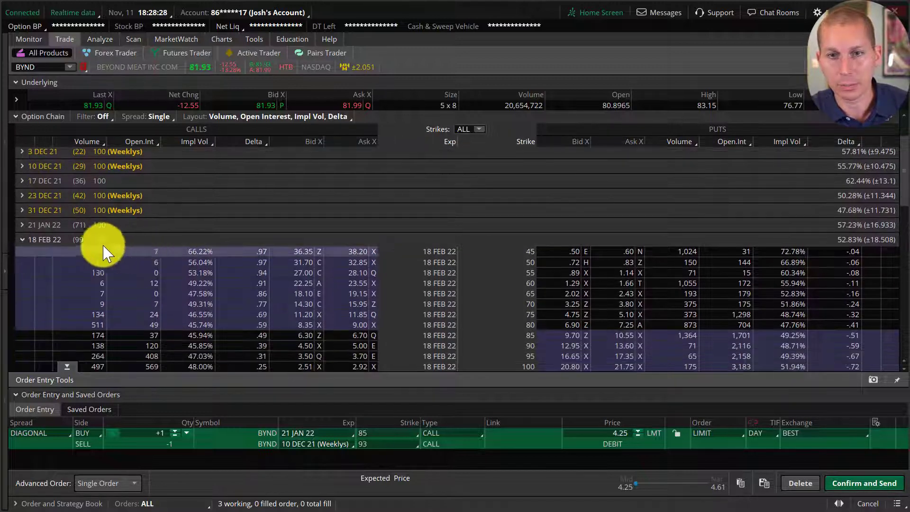
Step: Re-expand the 21 JAN 22 expiration and review its call and put strikes
click(57, 224)
scroll(182, 237, down, 5)
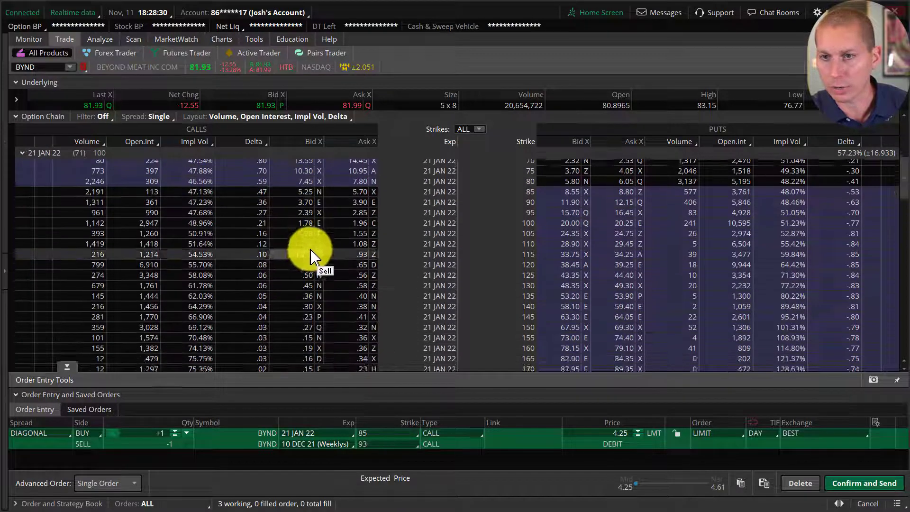
scroll(308, 246, up, 3)
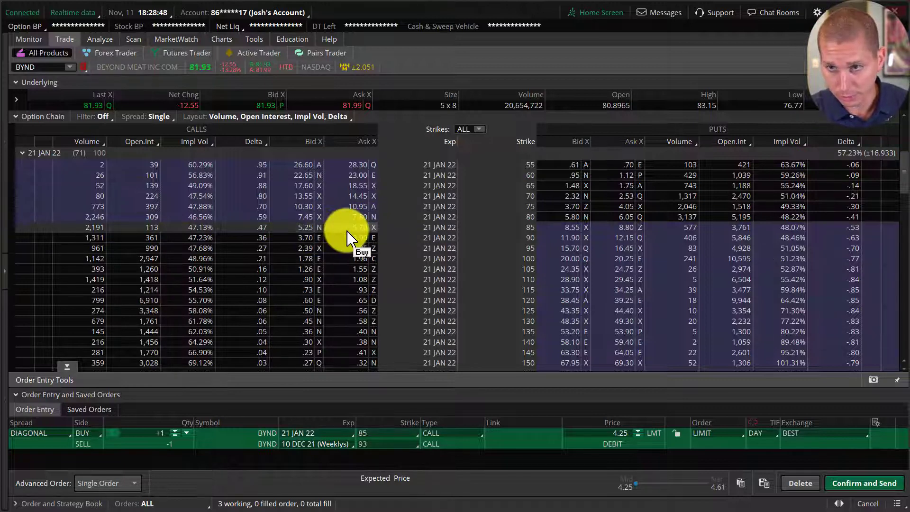
scroll(345, 227, up, 5)
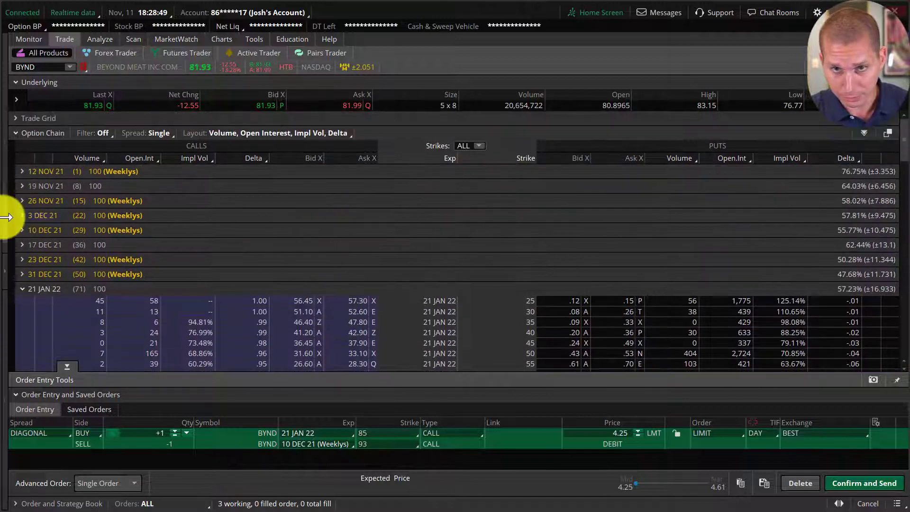
Step: Expand the 10 DEC 21 weekly expiration and browse its calls out to the 150 strike
click(38, 231)
scroll(295, 258, down, 3)
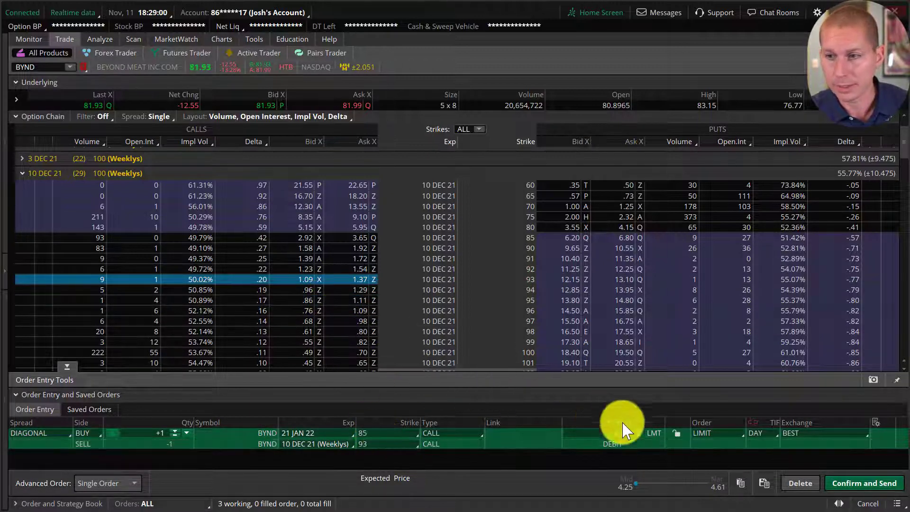
scroll(278, 239, down, 1)
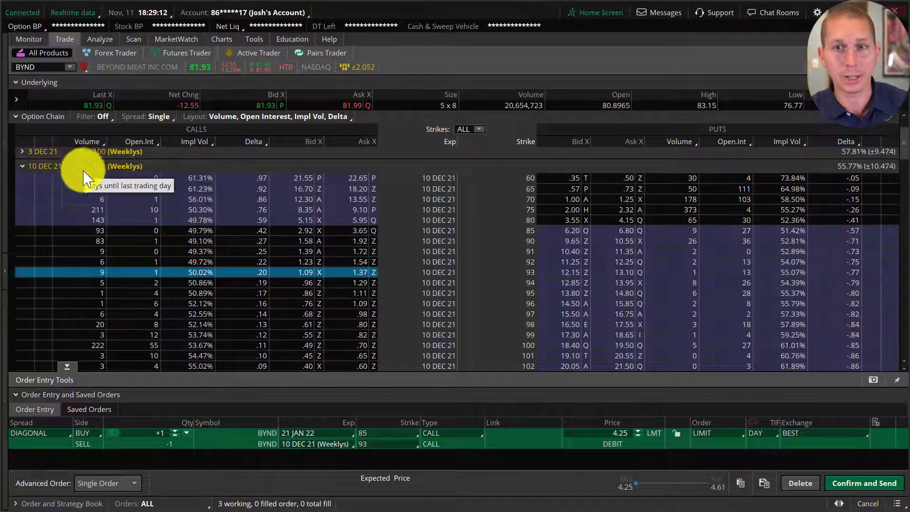
scroll(294, 241, down, 1)
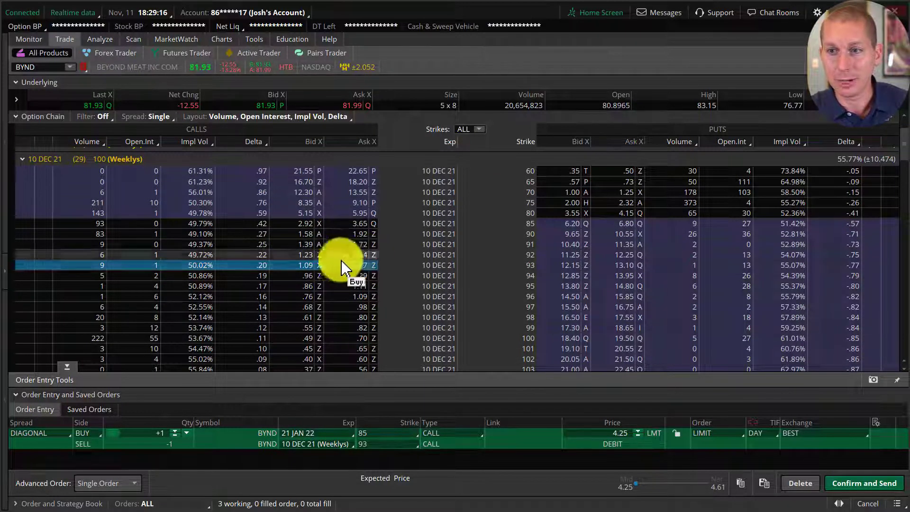
scroll(342, 265, down, 10)
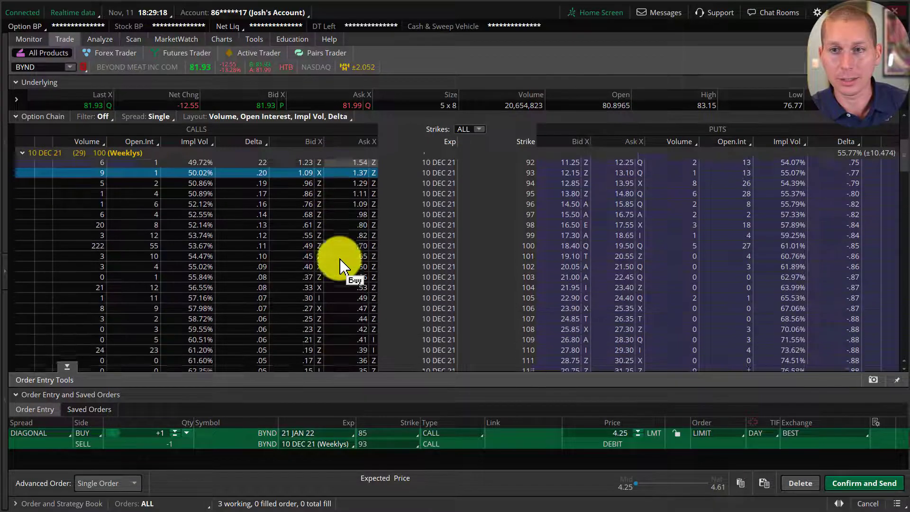
scroll(343, 265, down, 5)
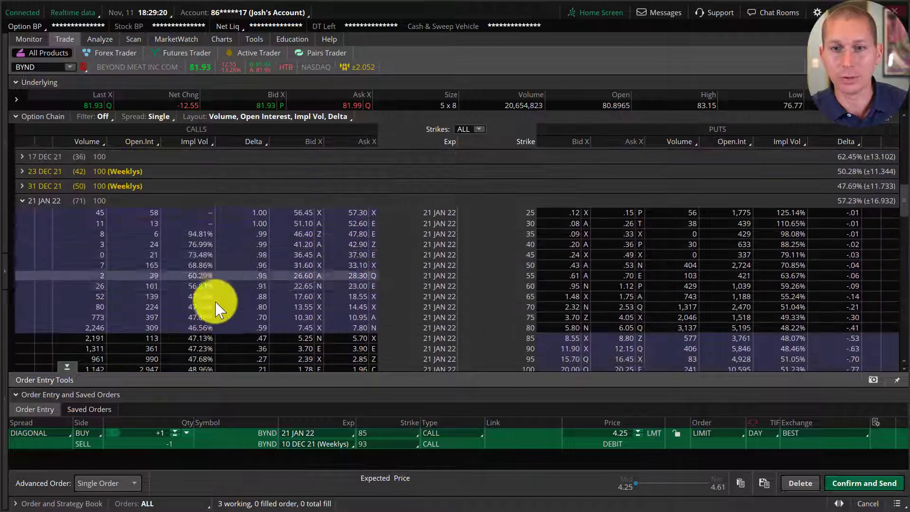
scroll(224, 304, up, 5)
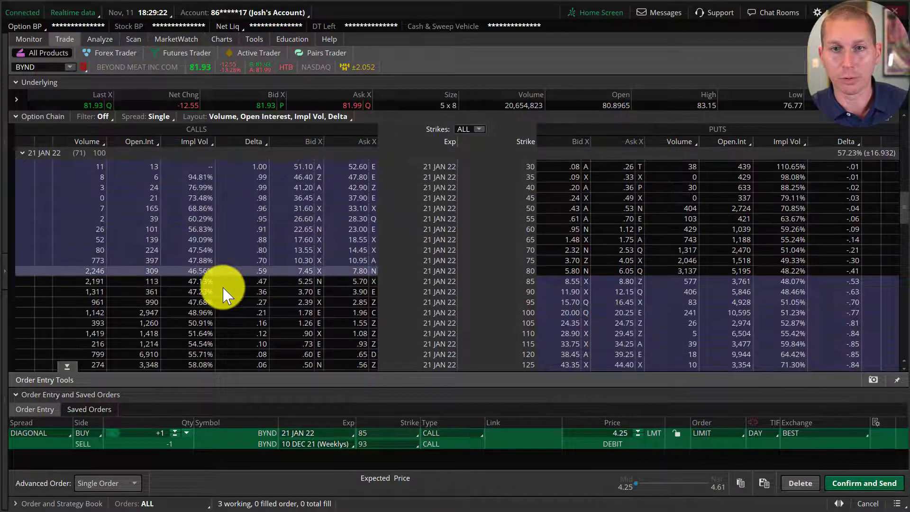
scroll(224, 245, up, 1)
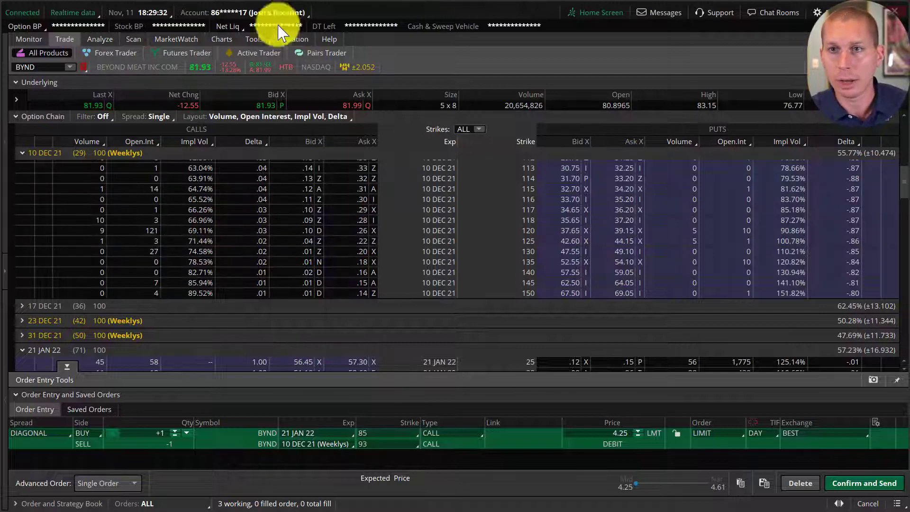
Step: Switch to the BYND daily chart zoomed out to a full December–November year
click(221, 39)
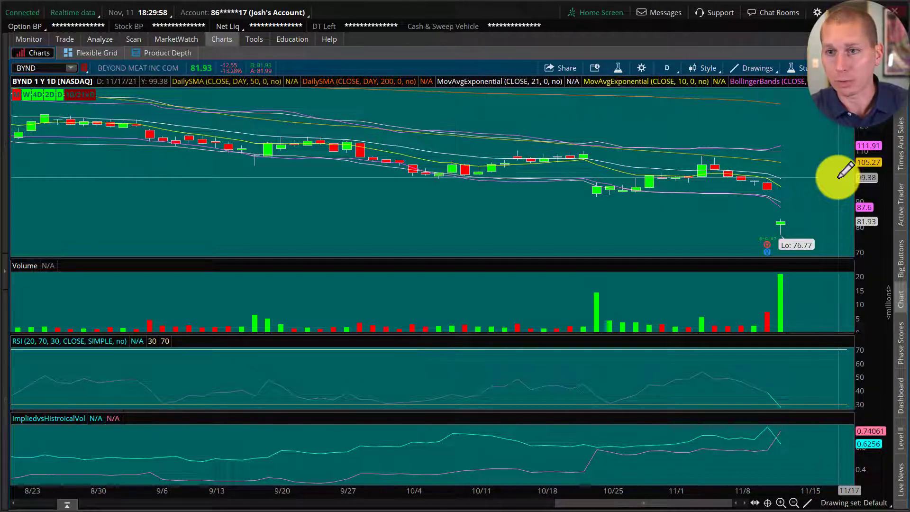
click(793, 503)
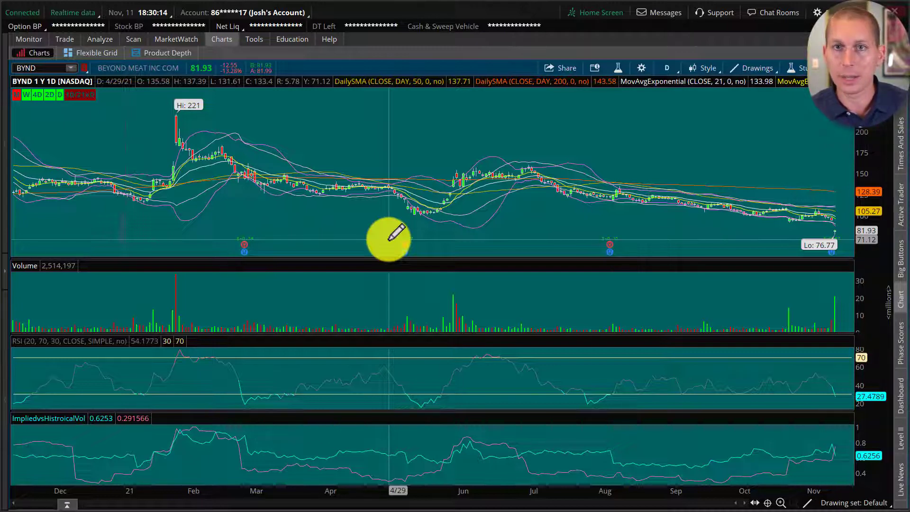
click(66, 40)
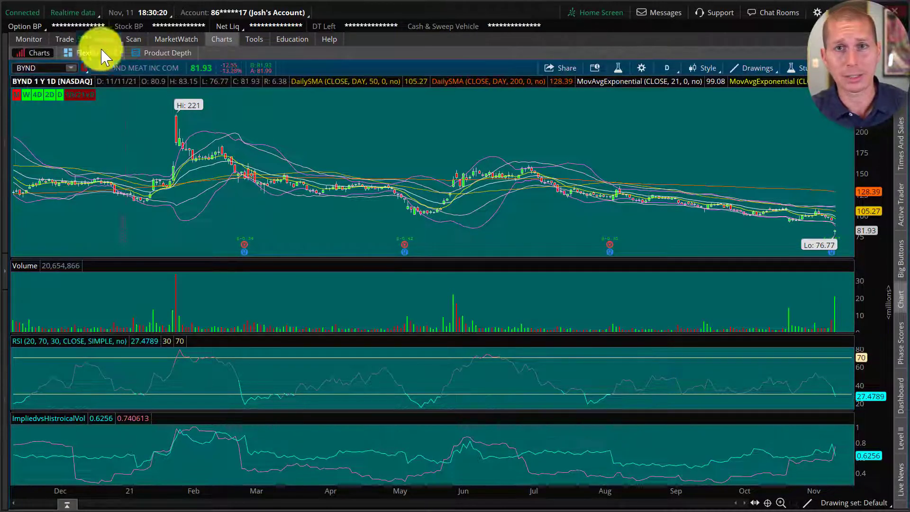
mouse_move(72, 42)
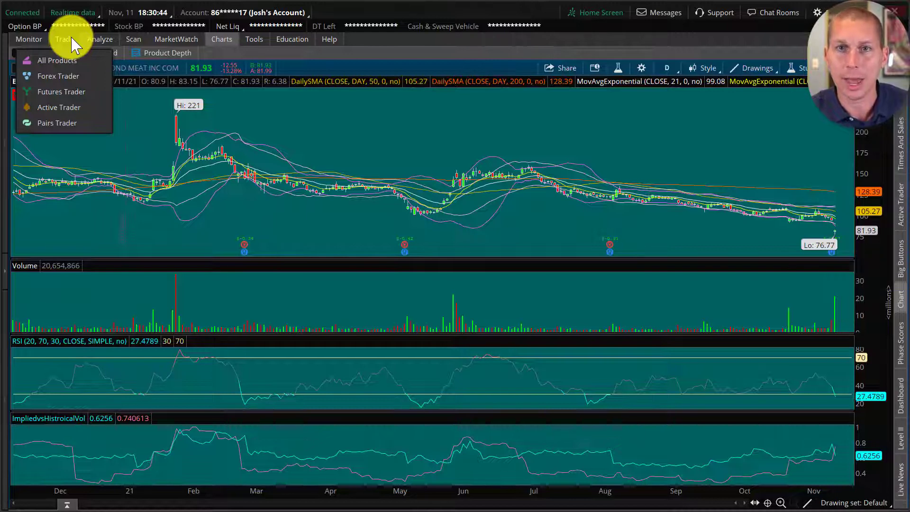
Step: Return to the BYND option chain and browse the 10 DEC 21 weekly strikes
click(71, 39)
scroll(298, 275, down, 1)
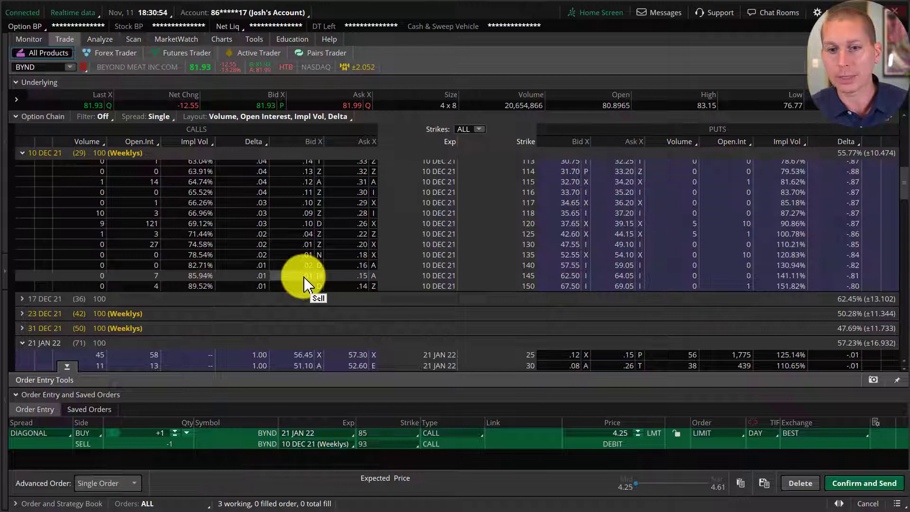
scroll(303, 284, up, 3)
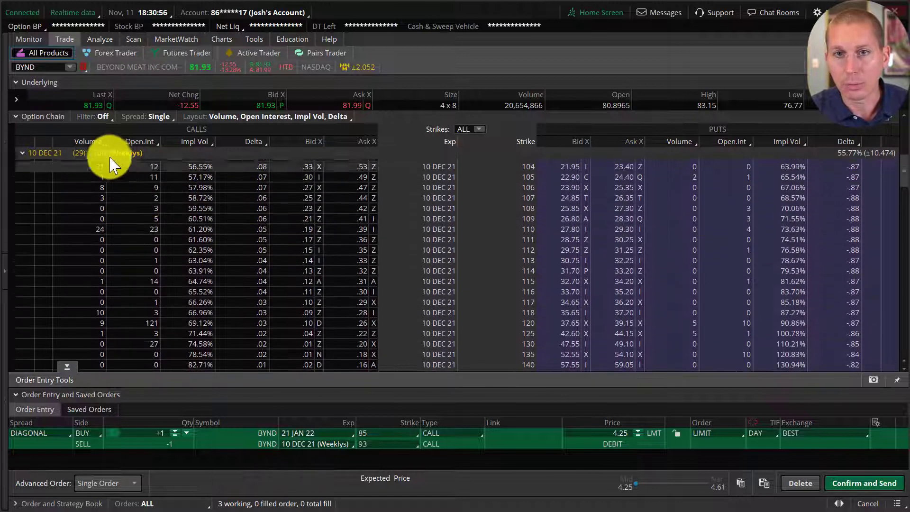